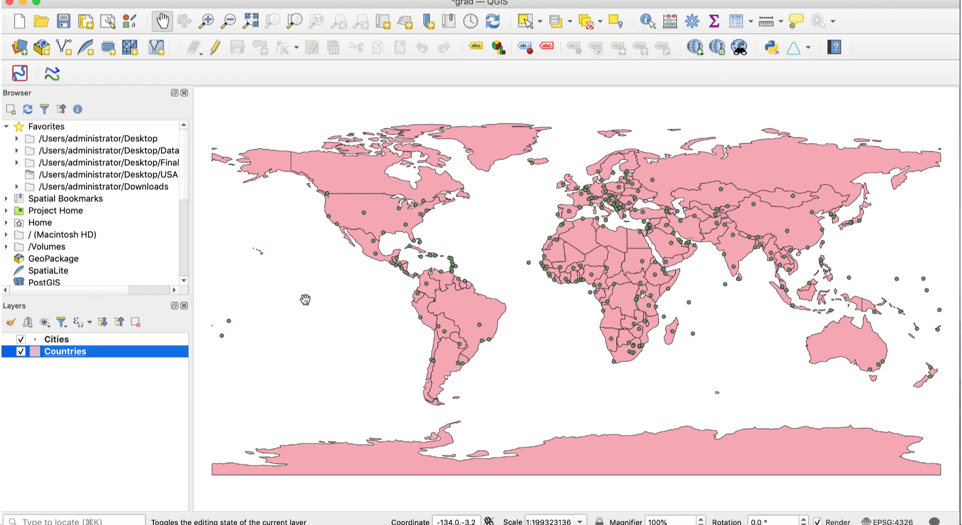
Step: Give the Countries layer a grey #c8c8c8 simple fill
double_click(136, 355)
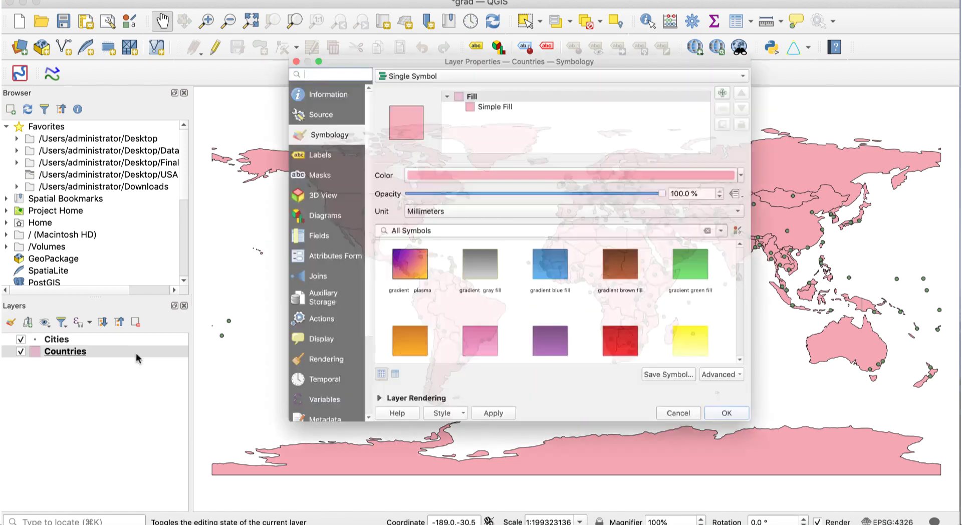
left_click(493, 83)
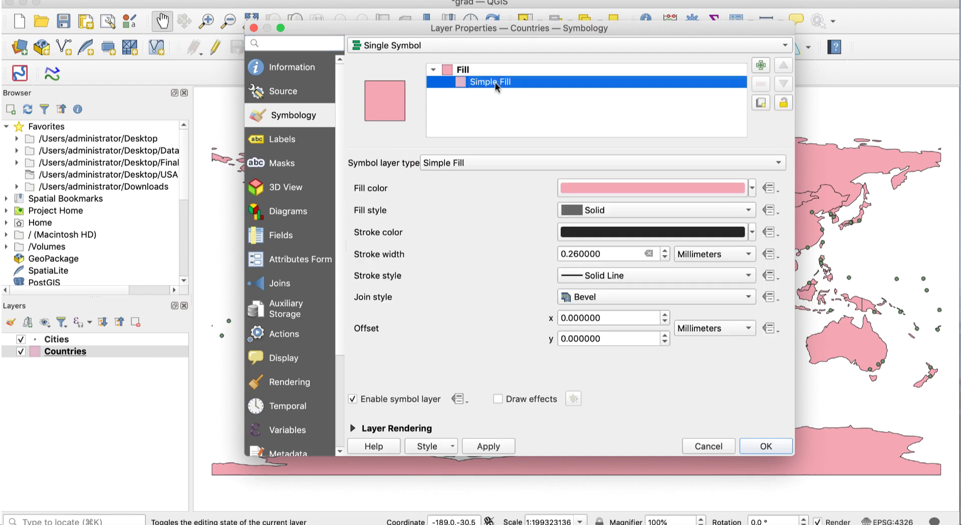
left_click(606, 189)
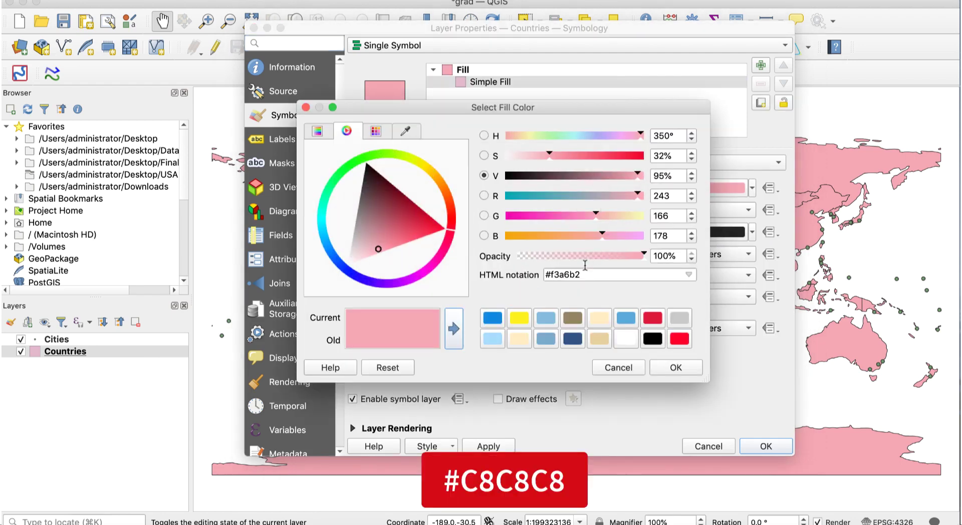
left_click(677, 320)
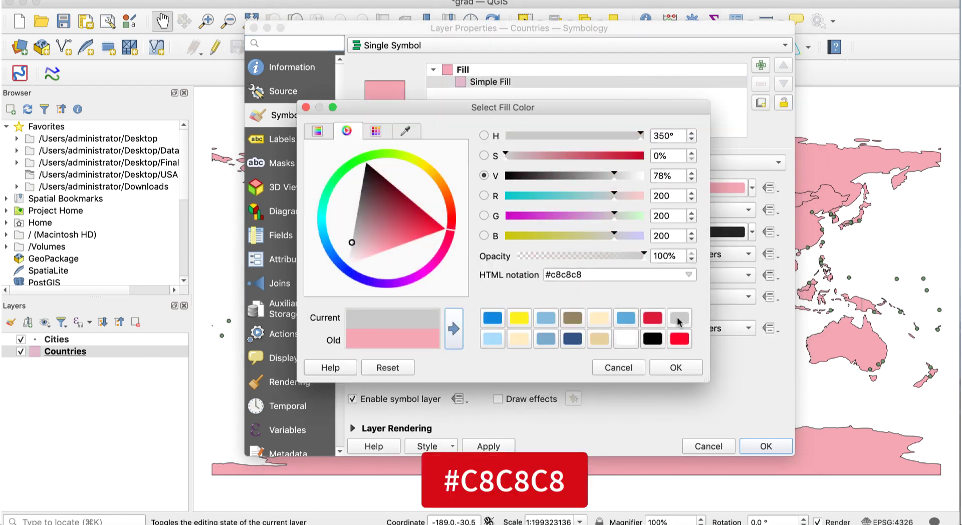
left_click(688, 366)
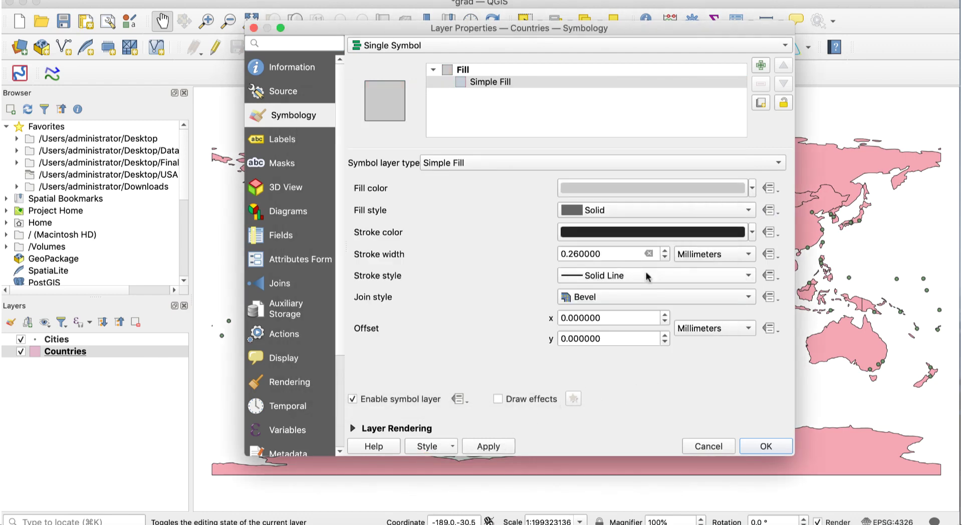
Step: Make the country borders white, apply the style, and close the properties
left_click(630, 235)
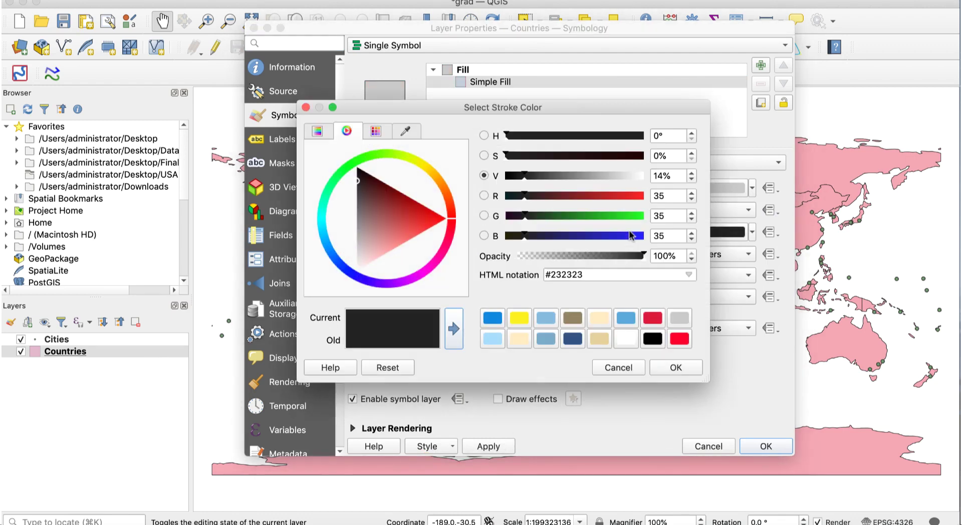
left_click(626, 339)
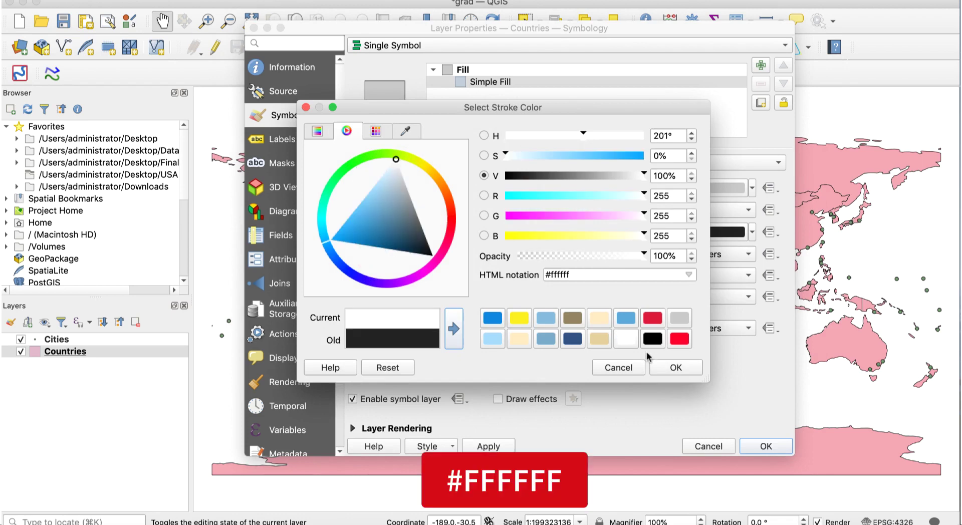
left_click(676, 368)
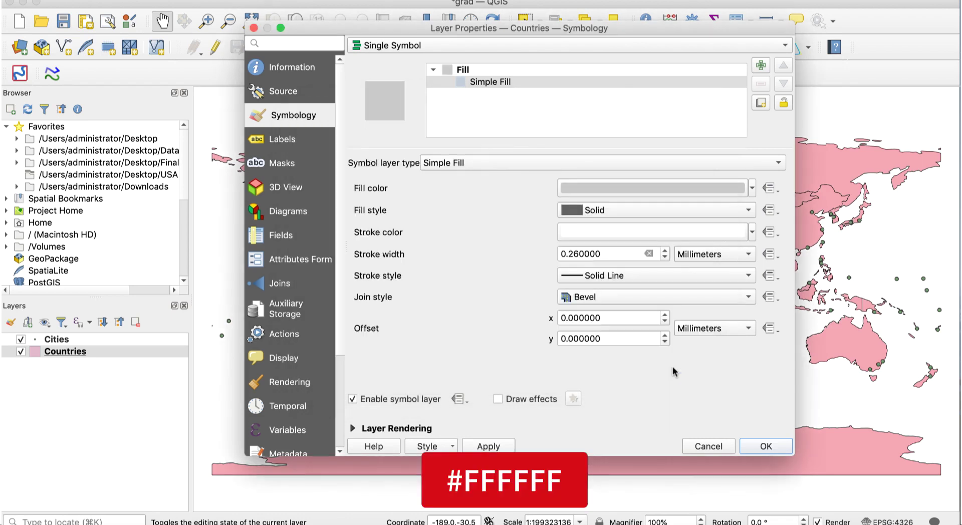
left_click(488, 446)
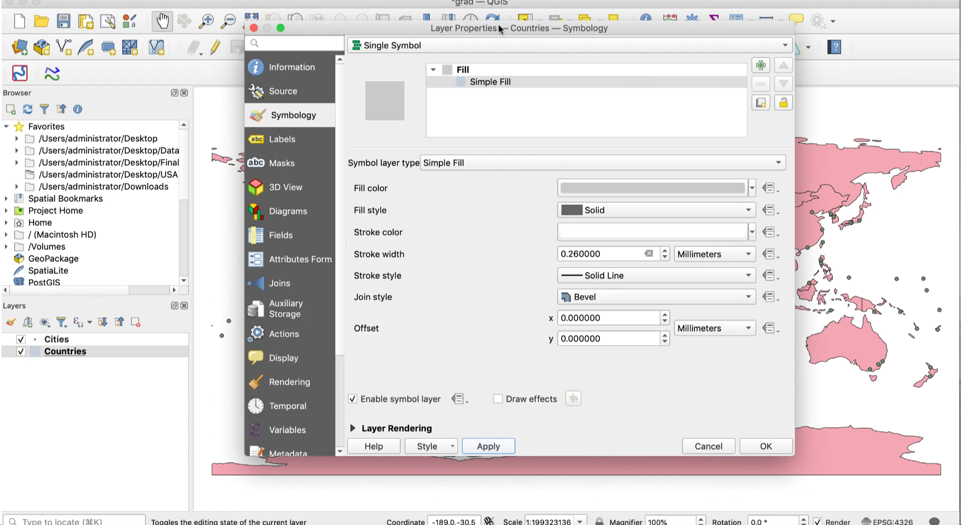
mouse_move(501, 28)
left_mouse_down()
mouse_move(499, 508)
mouse_move(499, 12)
left_mouse_up()
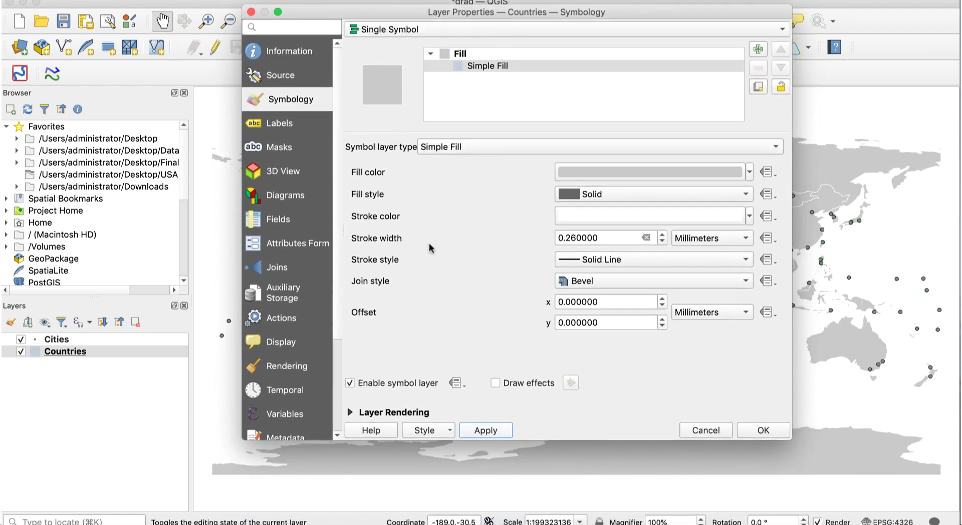
left_click(762, 430)
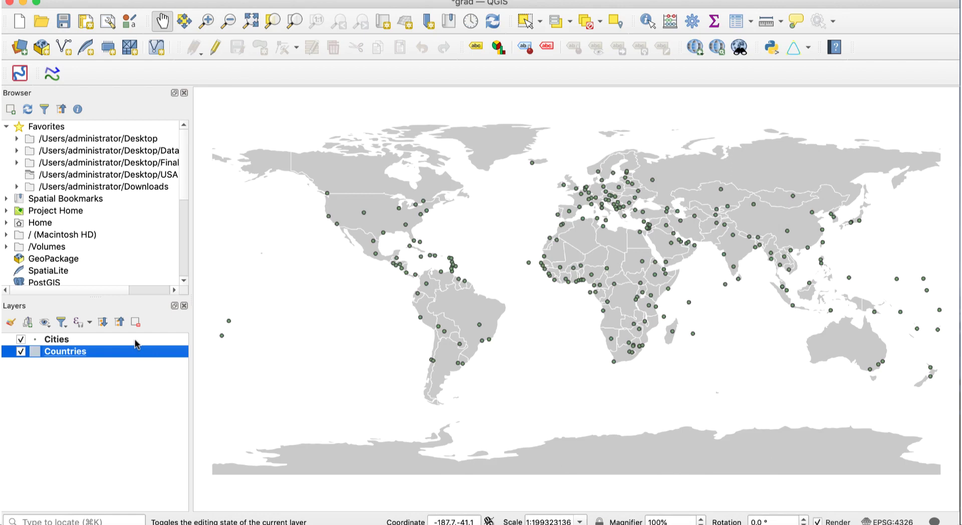
left_click(131, 340)
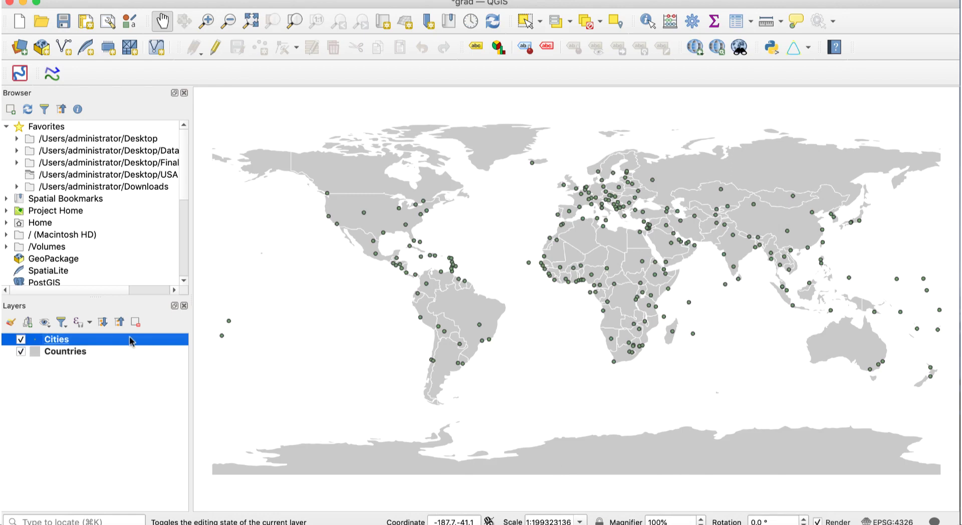
right_click(131, 341)
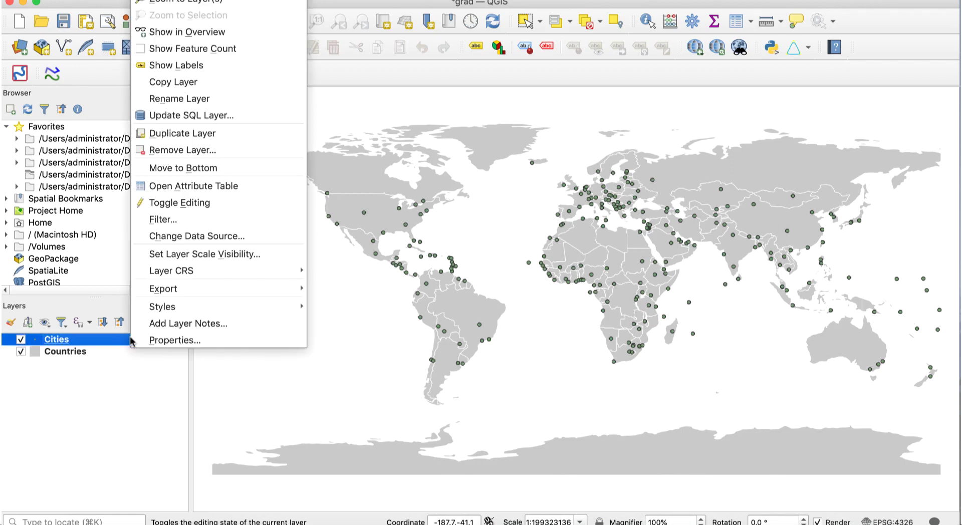
left_click(247, 189)
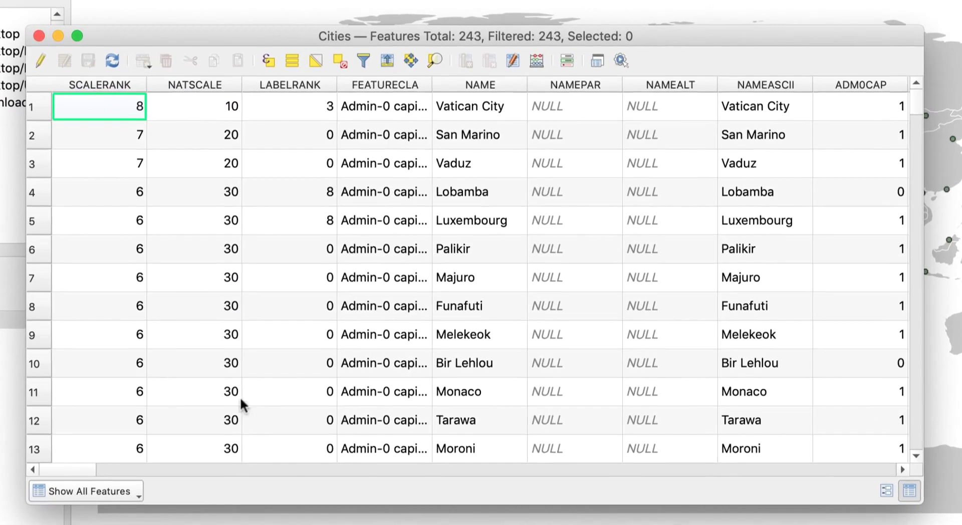
left_click(460, 466)
left_click(460, 467)
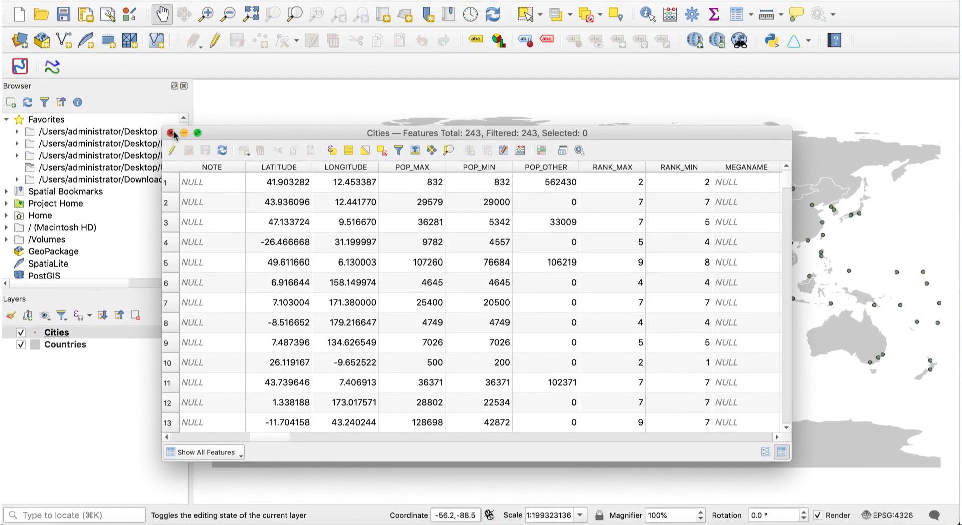
left_click(171, 133)
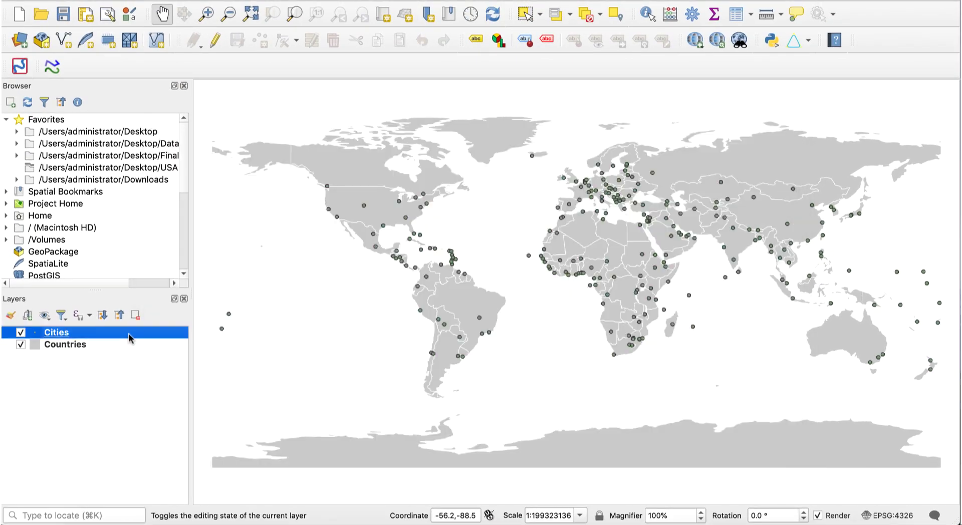
Step: Style Cities as graduated by POP_MAX using size, classified into five classes and applied
double_click(129, 337)
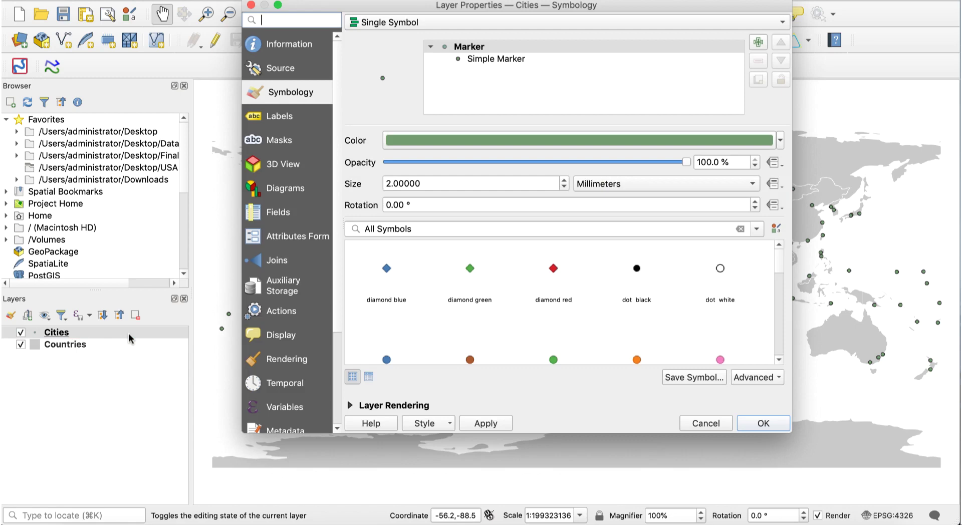
left_click(448, 23)
left_click(444, 55)
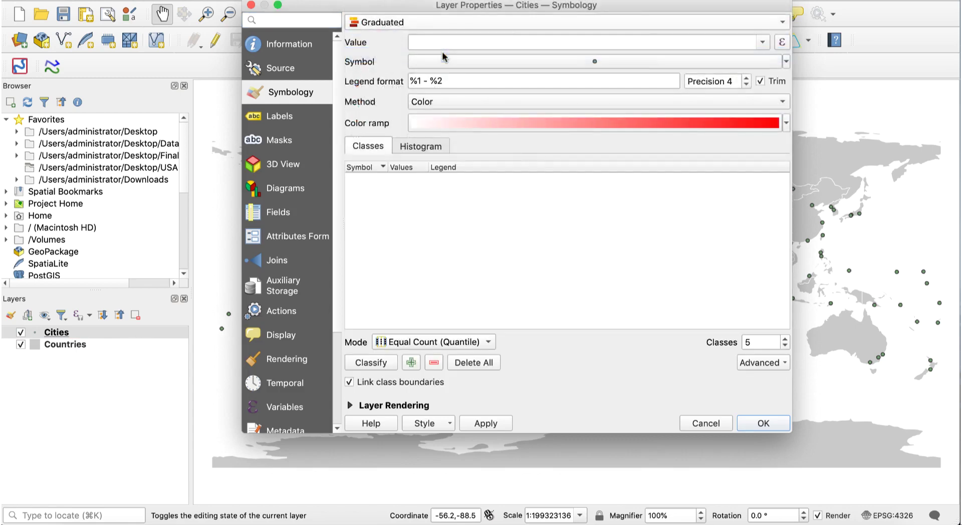
left_click(762, 42)
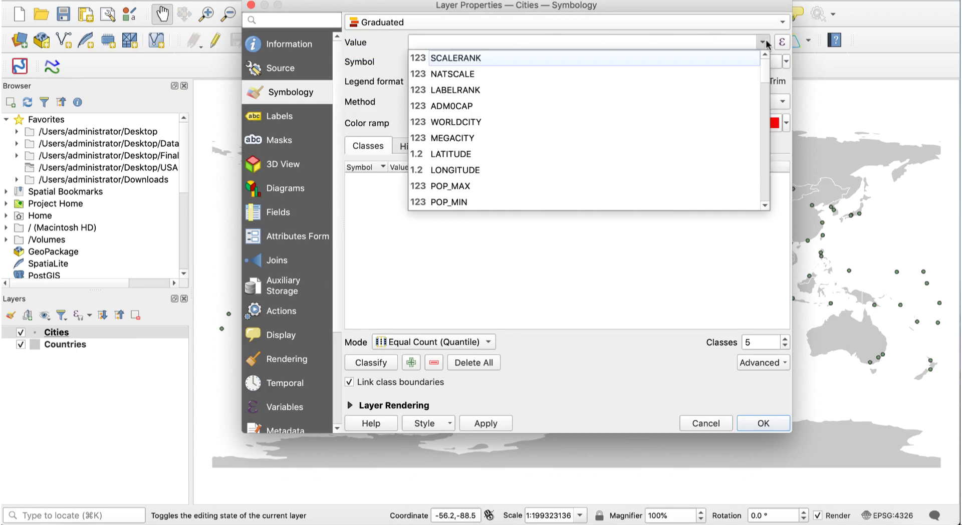
left_click(662, 186)
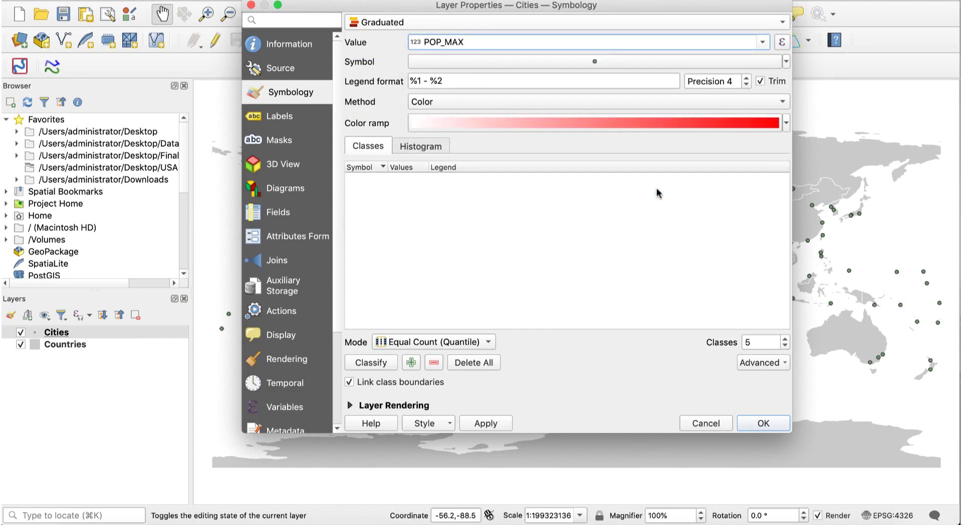
left_click(493, 101)
left_click(489, 118)
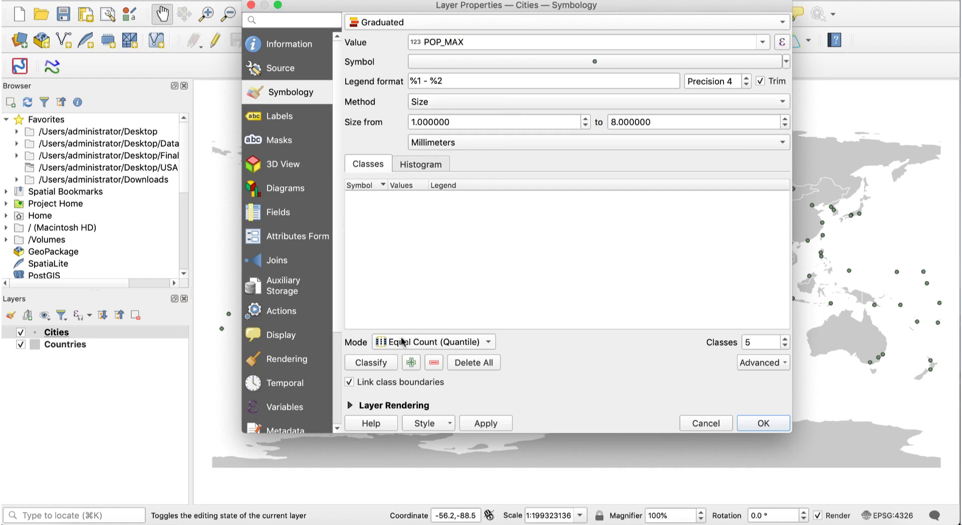
left_click(381, 364)
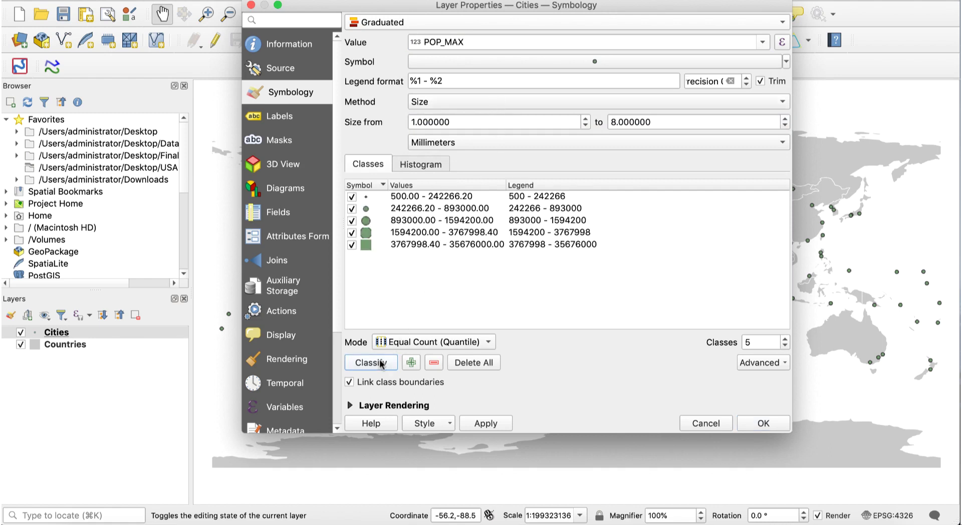
left_click(482, 424)
left_click_drag(519, 4, 548, 10)
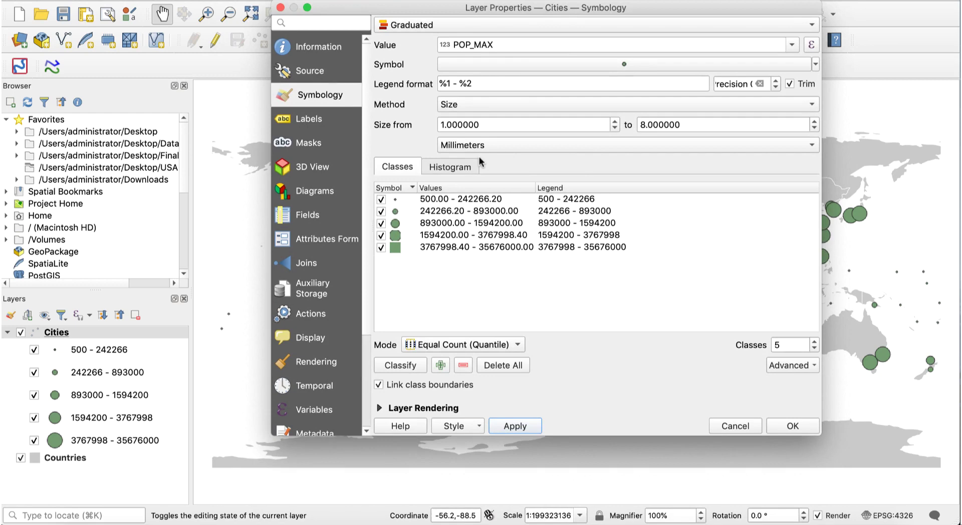
Step: Make the city marker red #de1a3b at 50% opacity
left_click(591, 63)
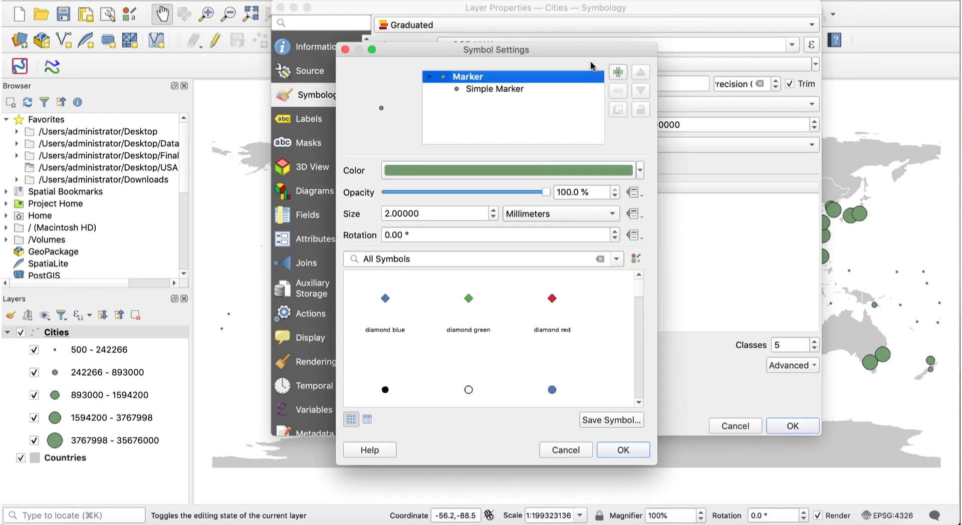
left_click(516, 170)
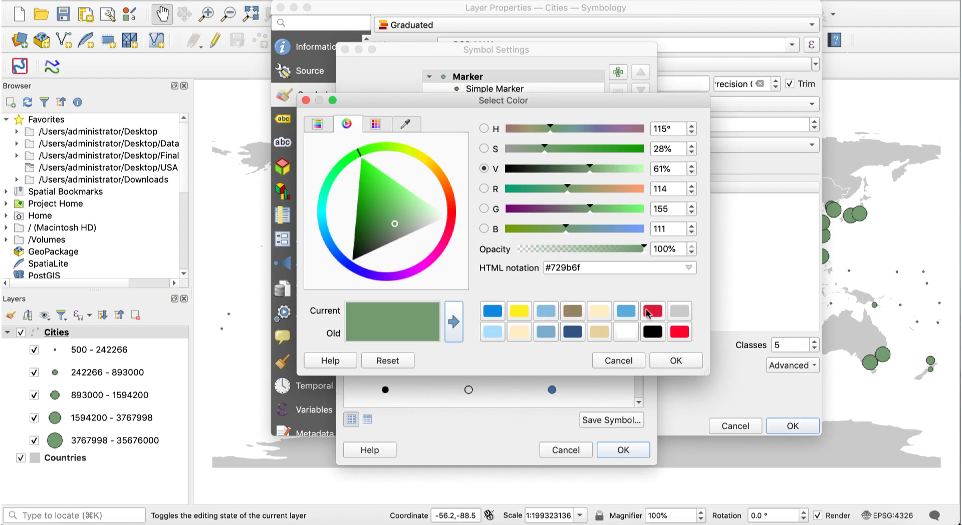
left_click(653, 311)
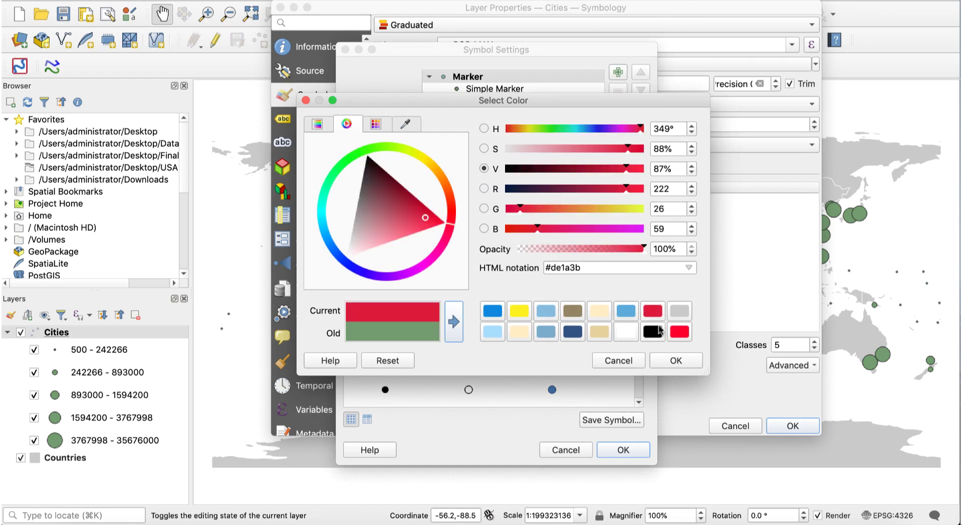
left_click(675, 360)
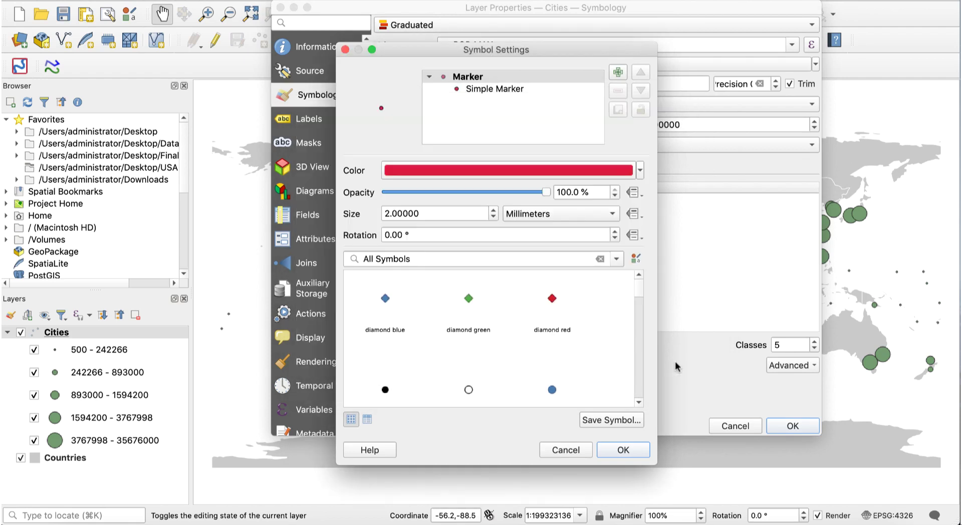
left_click_drag(546, 192, 466, 224)
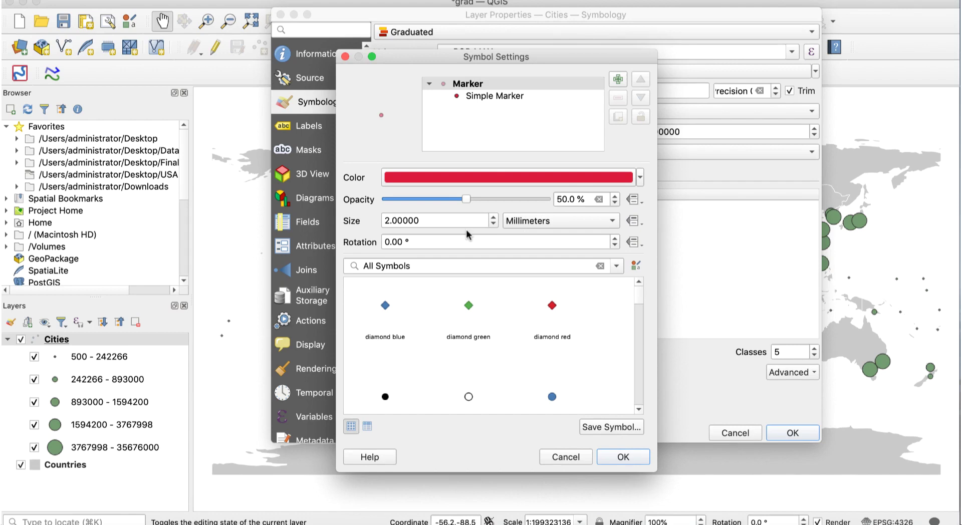
Step: Remove the marker outline with No Pen and apply the symbol to all classes
left_click(488, 96)
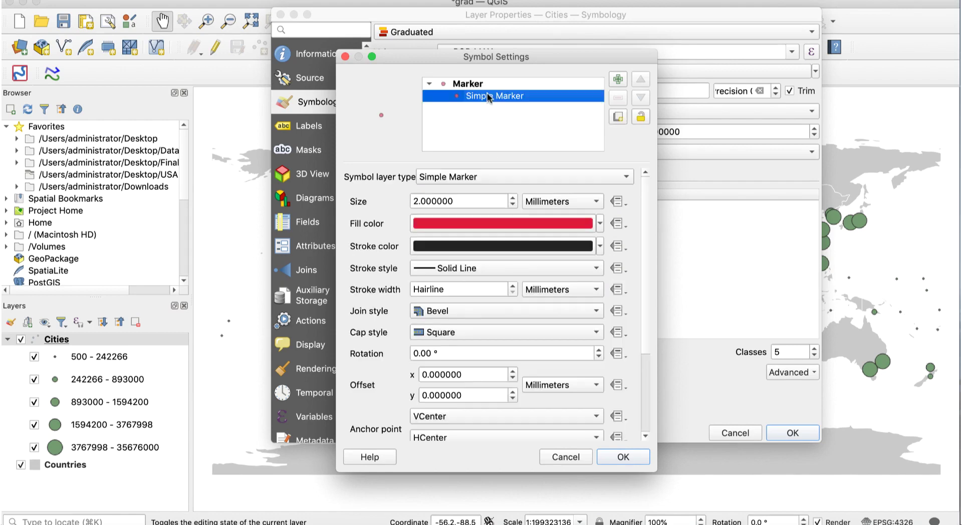
left_click(477, 269)
left_click(482, 287)
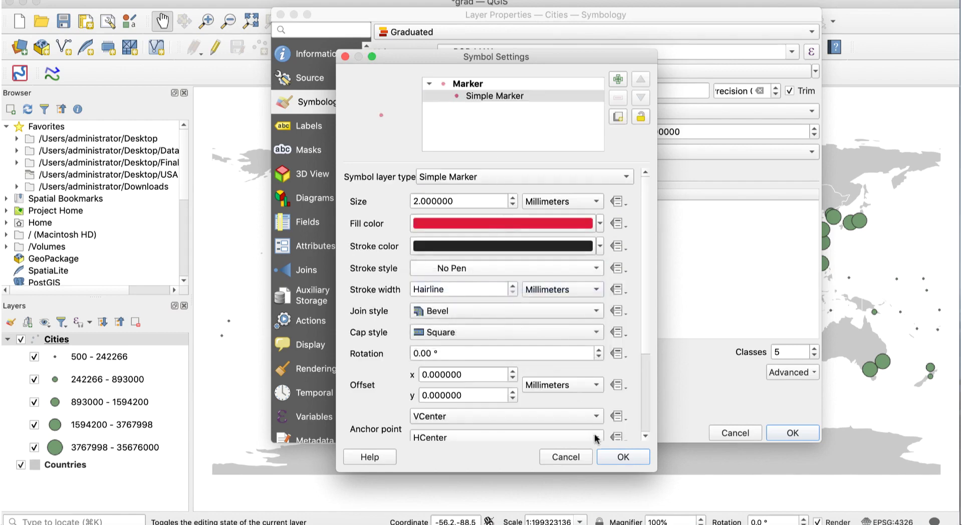
left_click(623, 457)
left_click(534, 433)
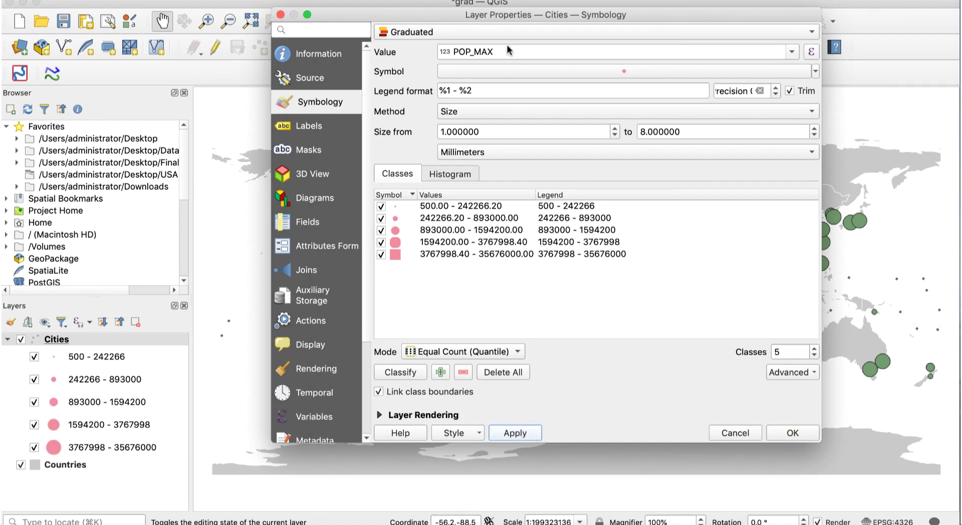
Step: Switch the POP_MAX classes to Pretty Breaks with legend precision 2 and apply
left_click_drag(504, 17, 482, 15)
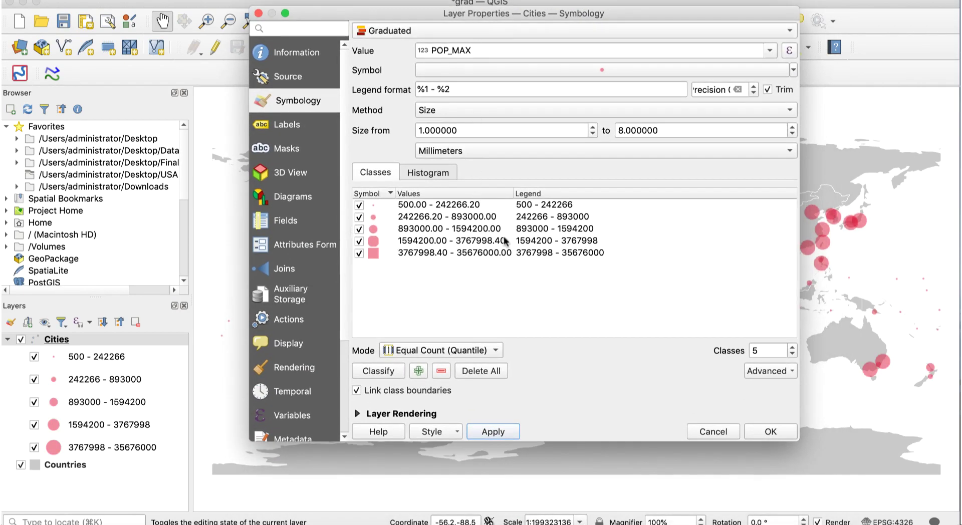
left_click(478, 350)
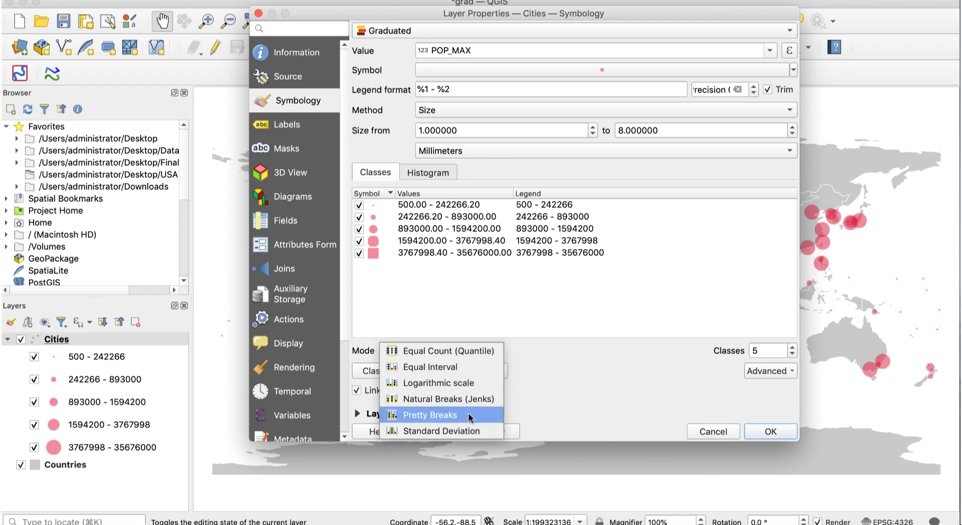
left_click(493, 410)
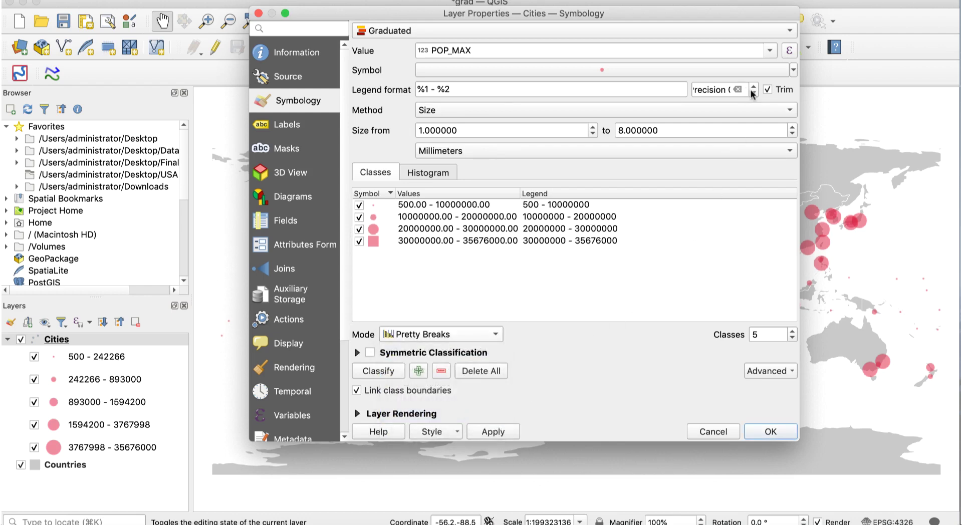
double_click(727, 89)
type("6")
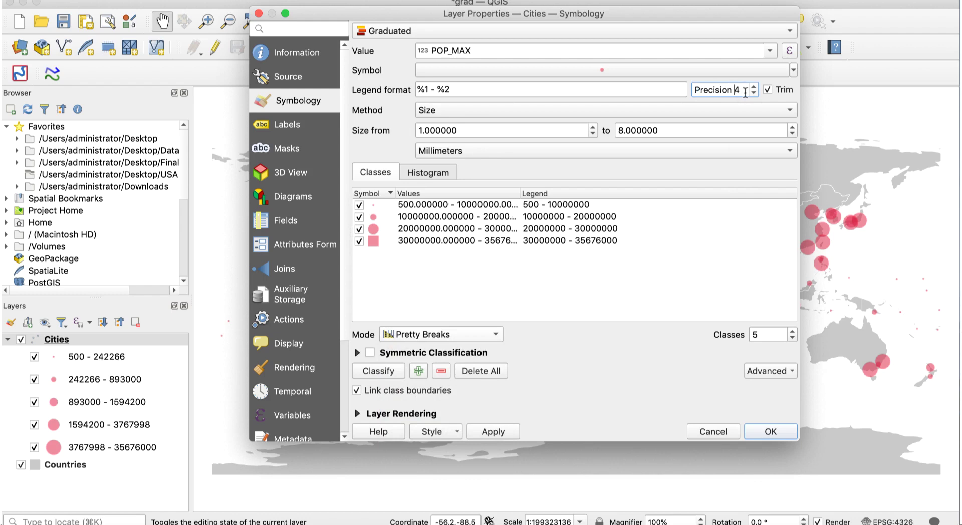
double_click(735, 88)
type("2")
left_click(493, 431)
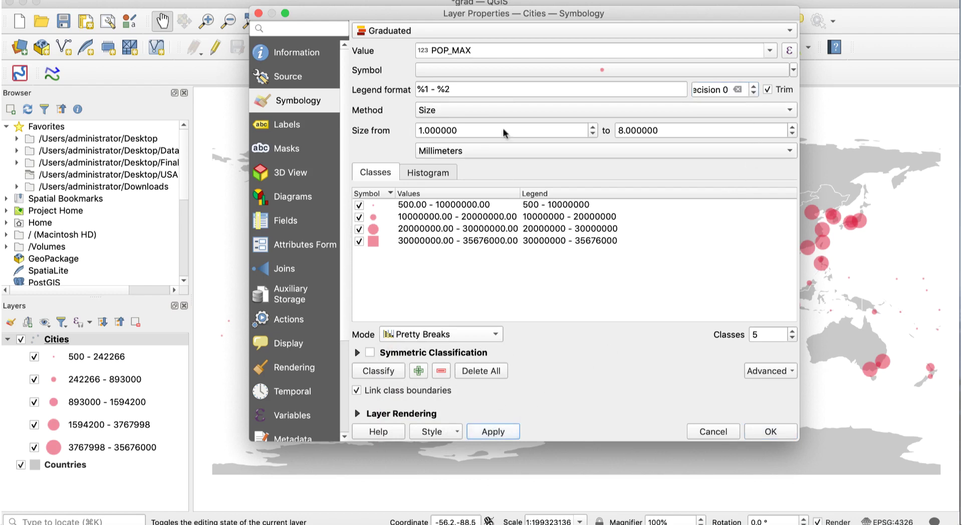
left_click_drag(492, 16, 470, 9)
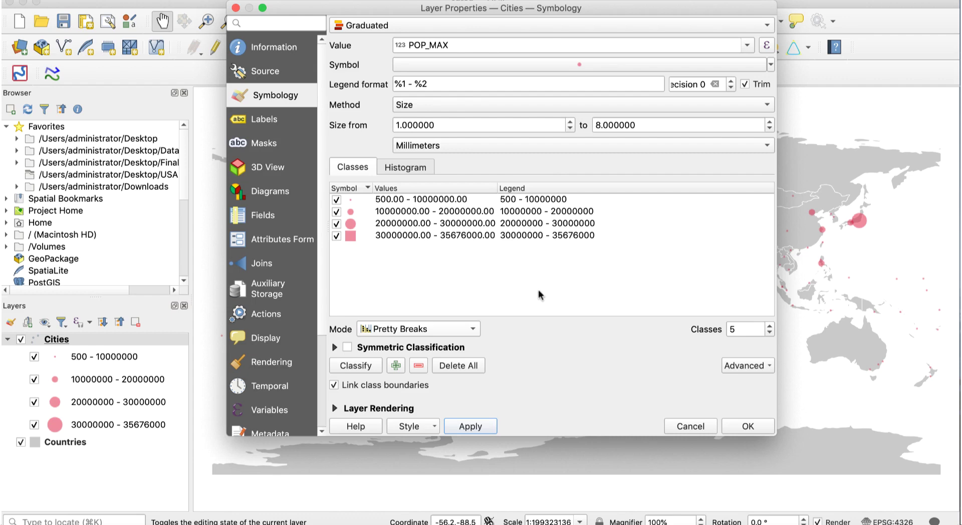
Step: Inspect the smallest class's simple marker settings, closing without changes
double_click(350, 208)
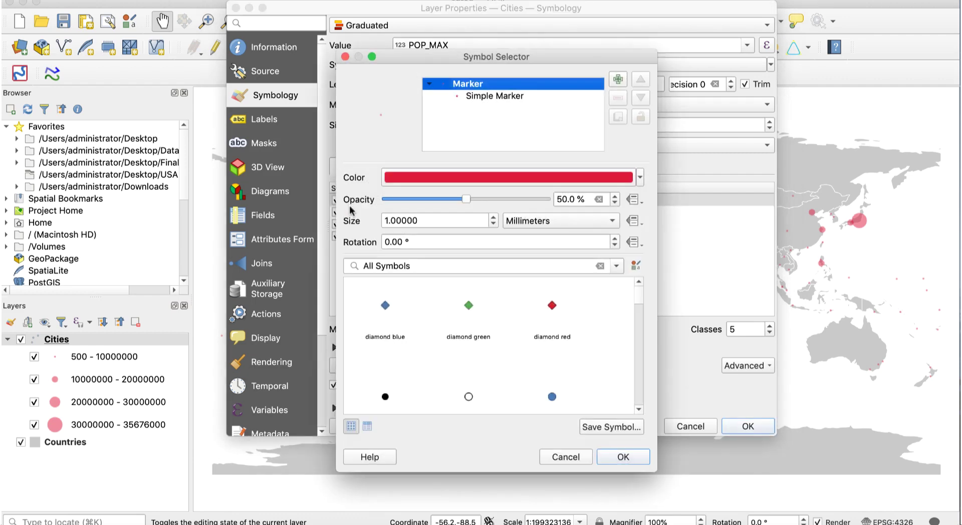
left_click(514, 97)
left_click_drag(646, 303, 656, 397)
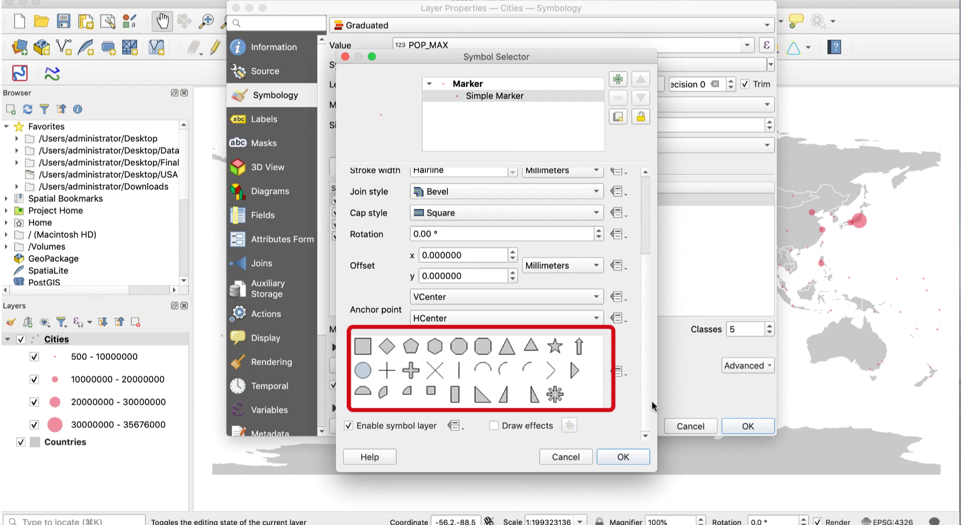
left_click(558, 457)
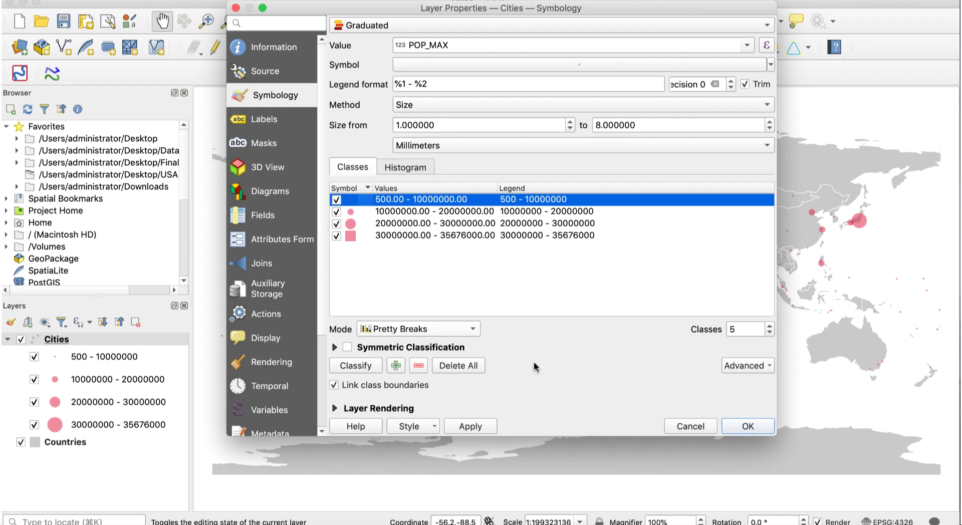
Step: Set the 30000000–35676000 class marker shape to a circle
double_click(350, 236)
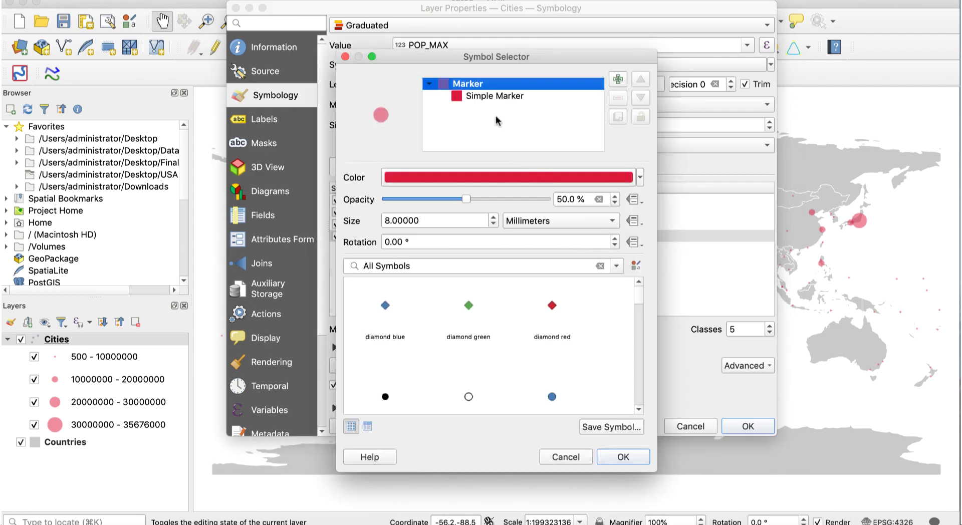
left_click(499, 96)
scroll(650, 266, "down", 5)
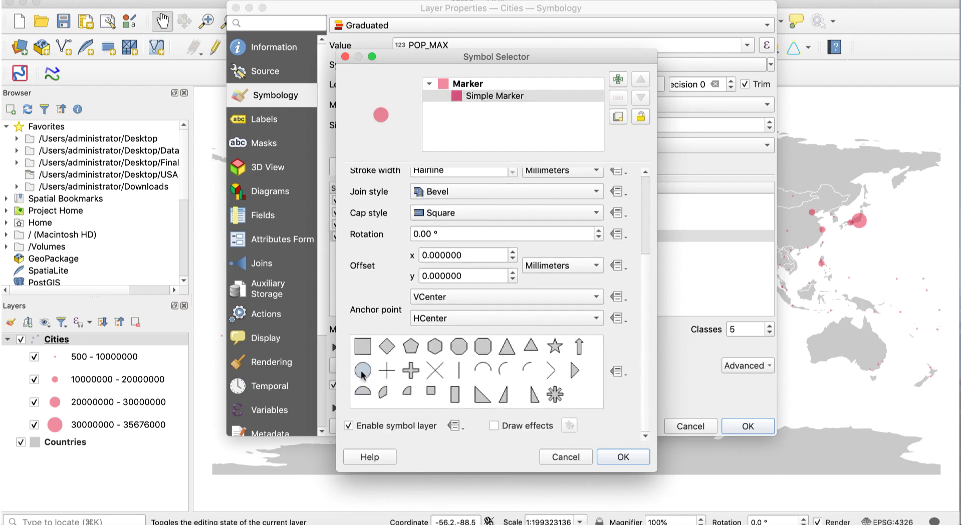
left_click(620, 457)
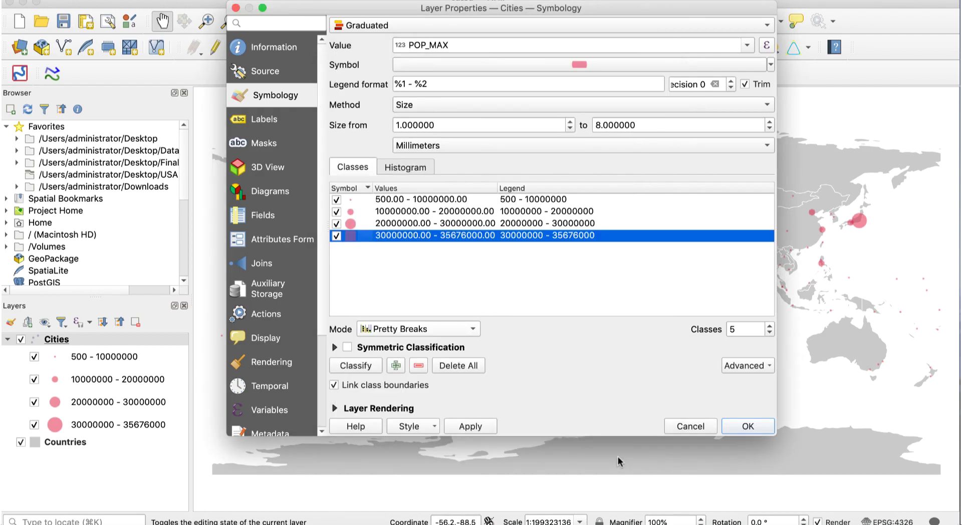
Step: Accept the Cities symbology and collapse its legend in the Layers panel
left_click(738, 428)
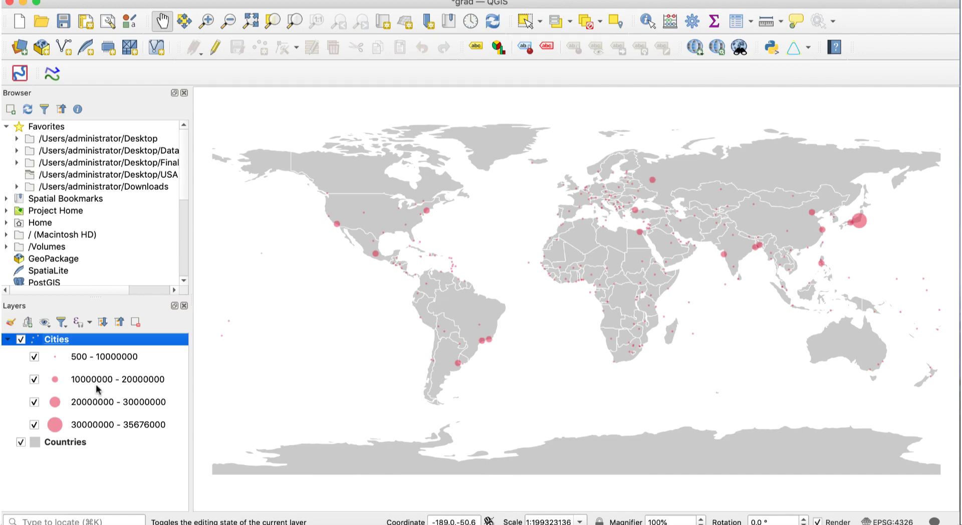
left_click(7, 339)
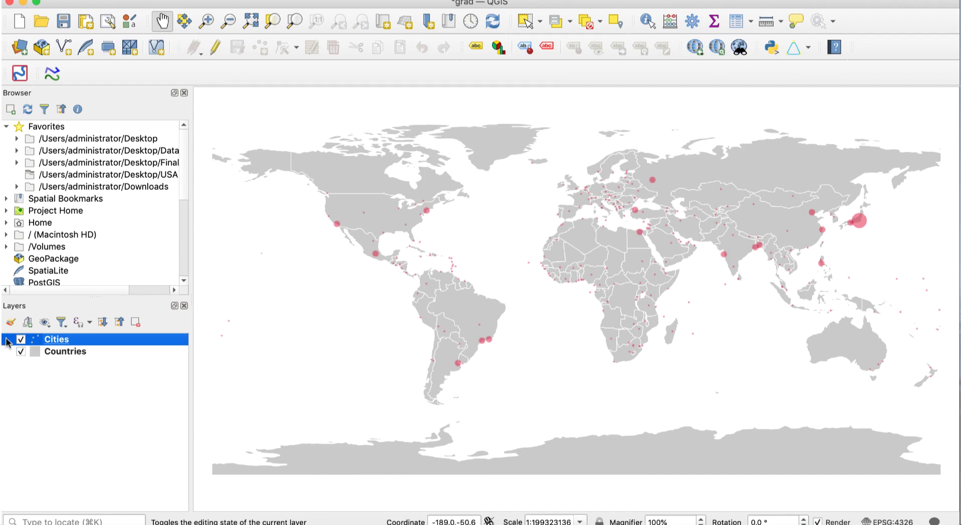
Step: Reproject the map to World_Natural_Earth and recentre the world view
left_click(890, 522)
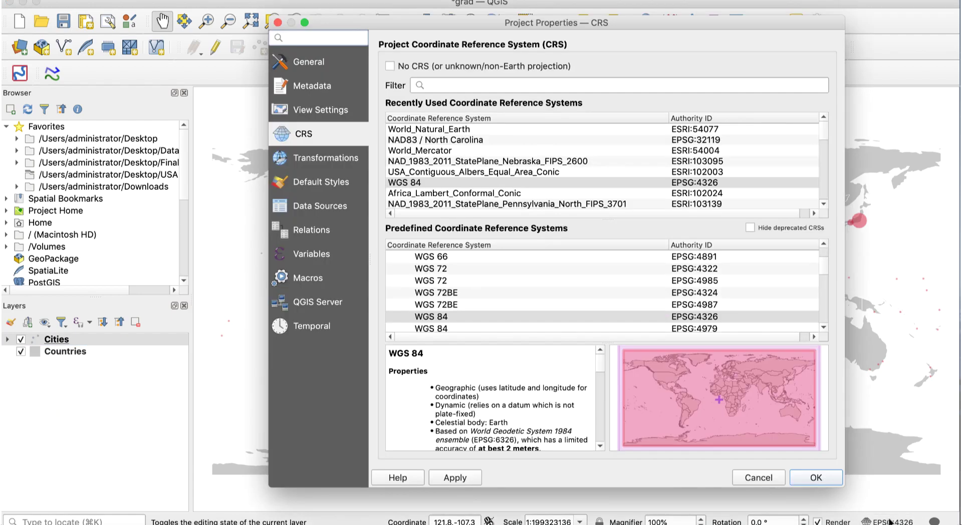
left_click(485, 130)
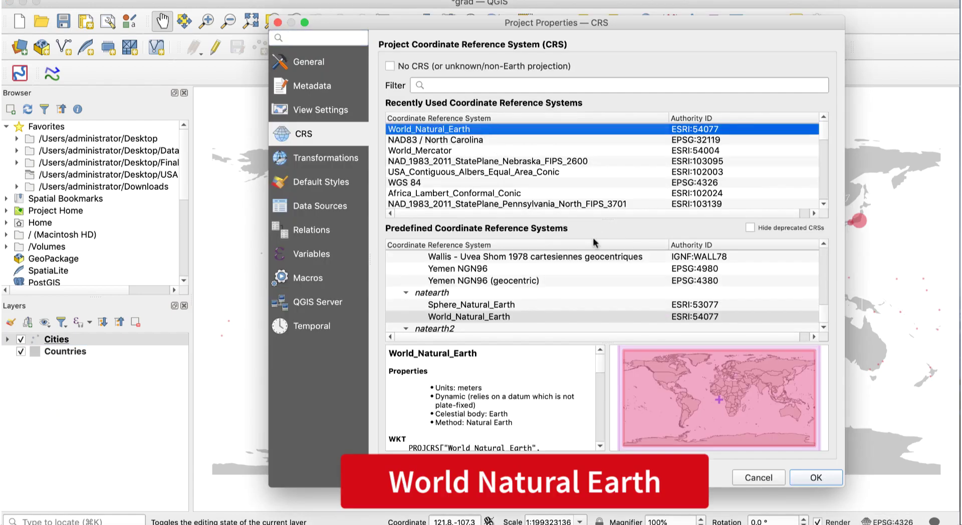
left_click(806, 478)
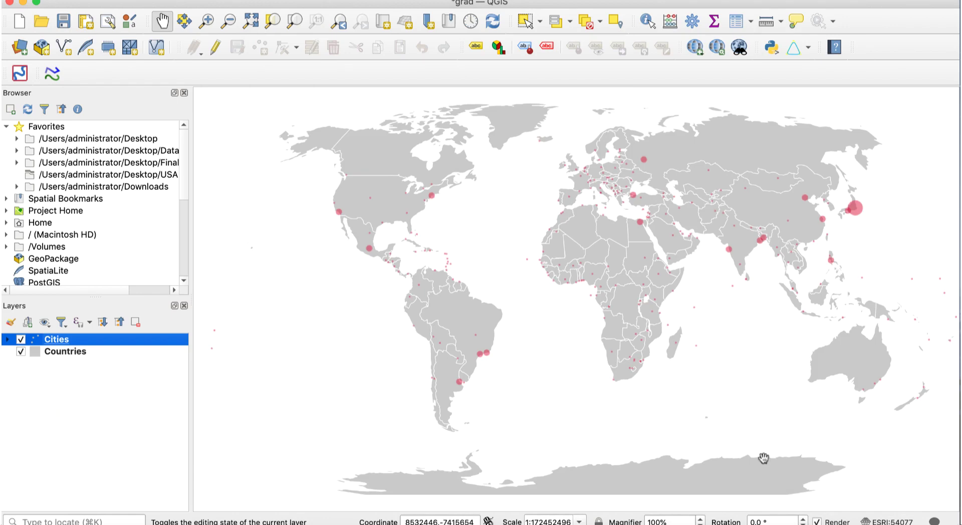
left_click_drag(732, 393, 702, 394)
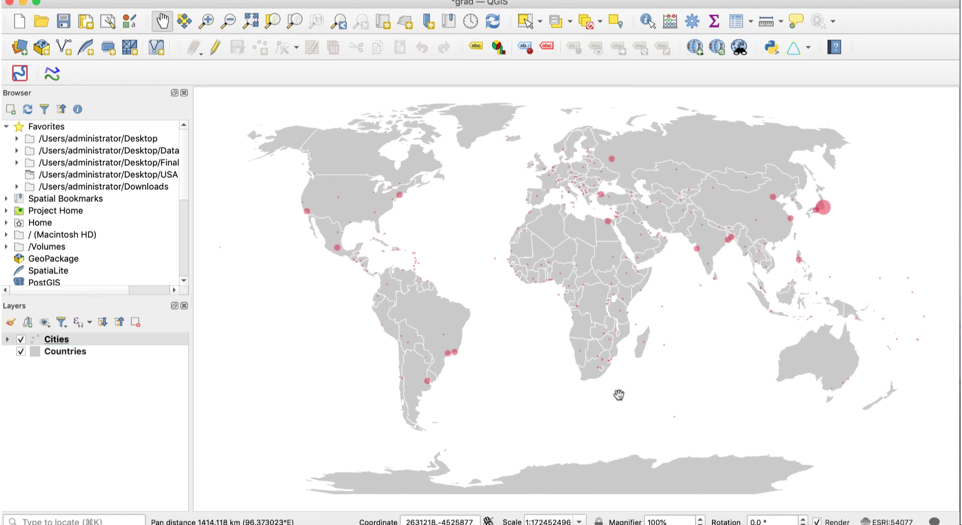
Step: Raise the Cities maximum circle size to 12 mm
left_click(104, 339)
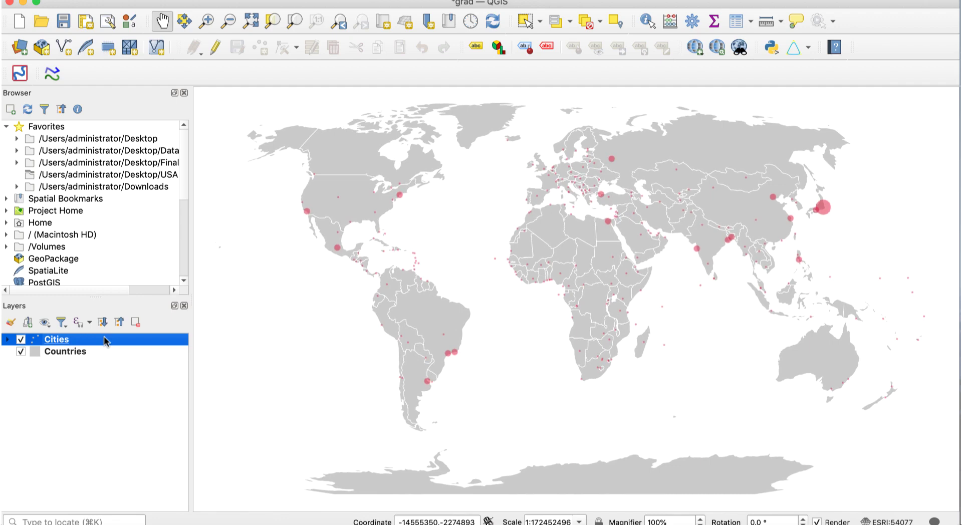
double_click(104, 340)
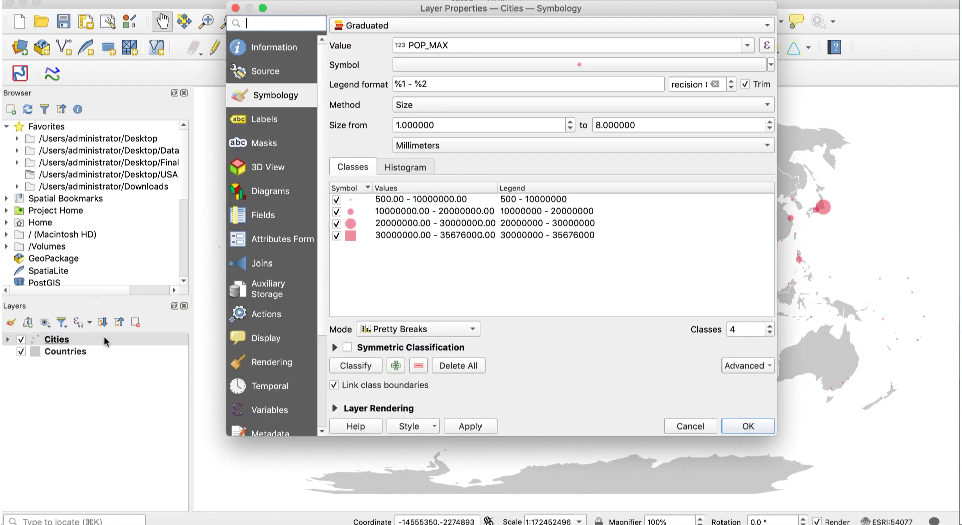
double_click(599, 125)
type("12")
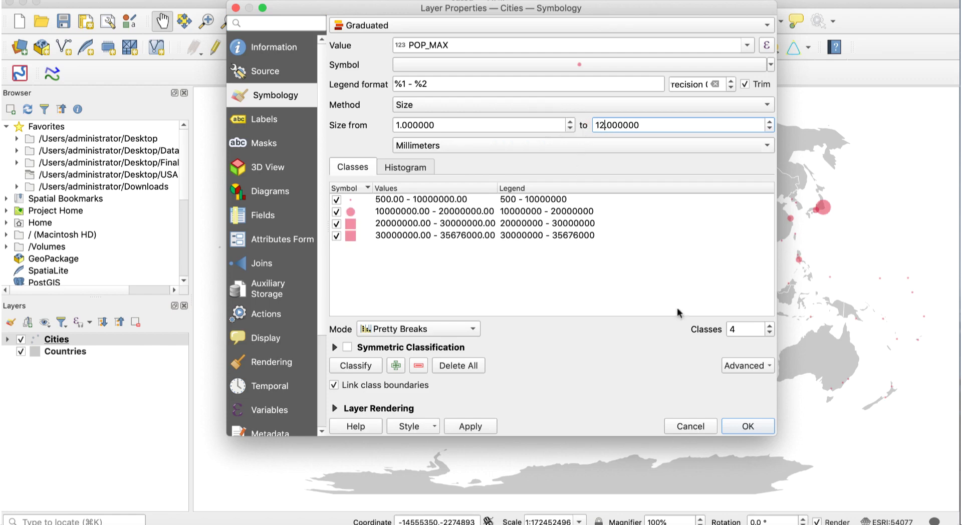
left_click(763, 426)
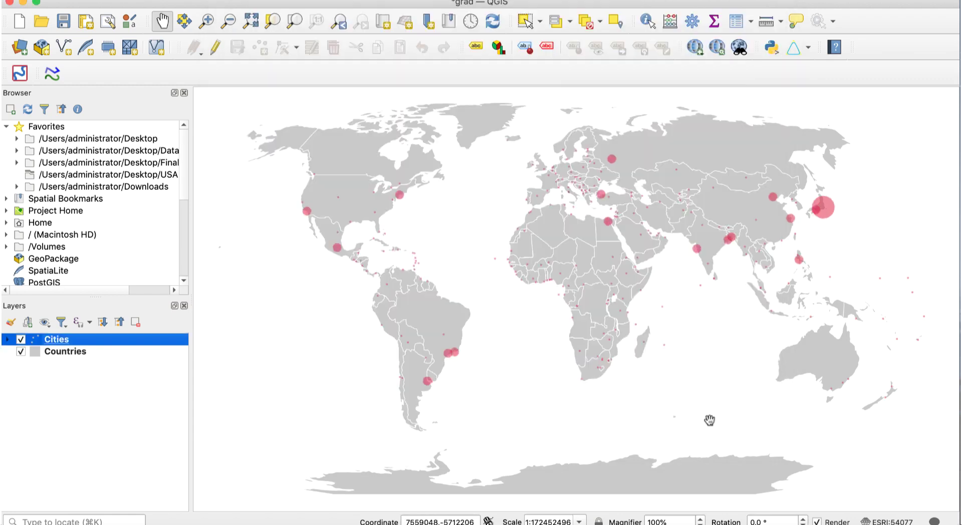